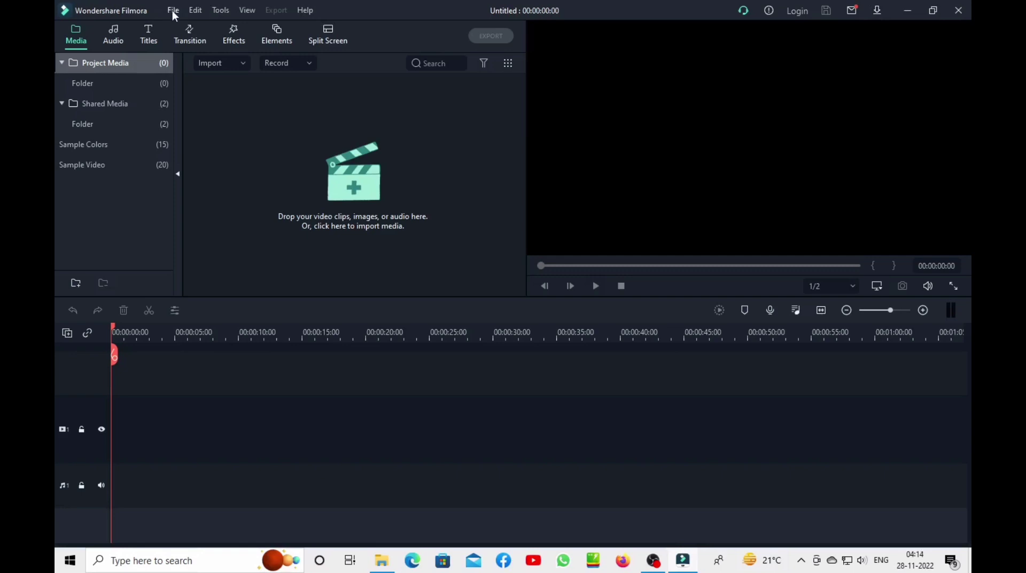
- Open the project file Intro 67 from Downloads > Filmora Intro Template > Filmora Intro Template 67
{"action": "left_click", "coordinate": [172, 11]}
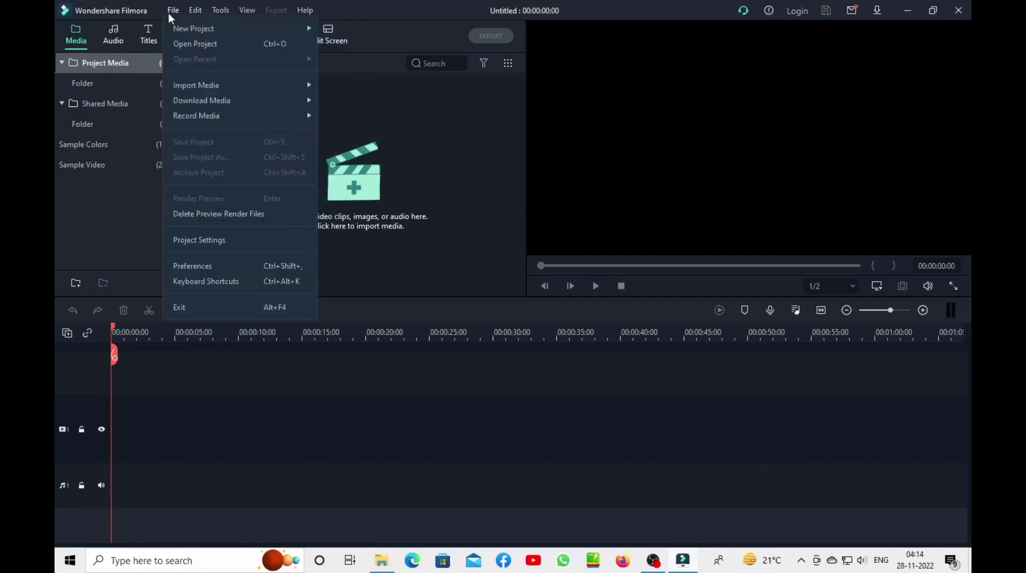
{"action": "mouse_move", "coordinate": [194, 28]}
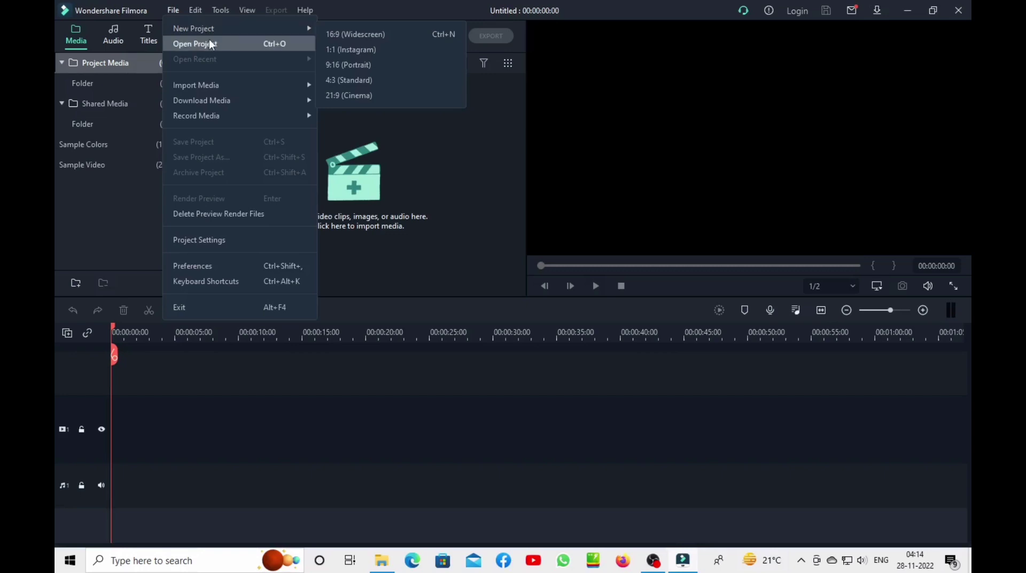
{"action": "left_click", "coordinate": [206, 44]}
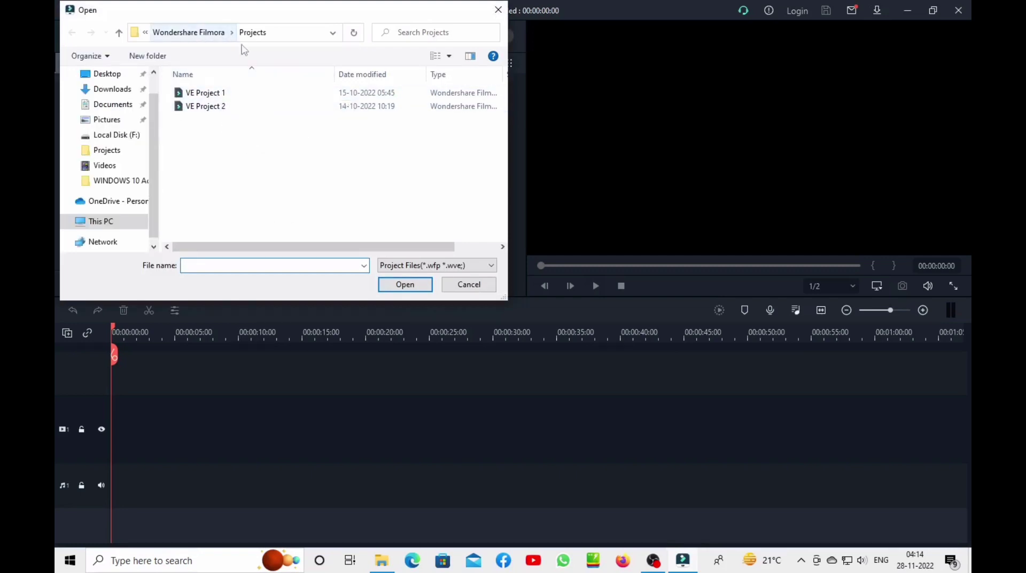
{"action": "left_click", "coordinate": [109, 88]}
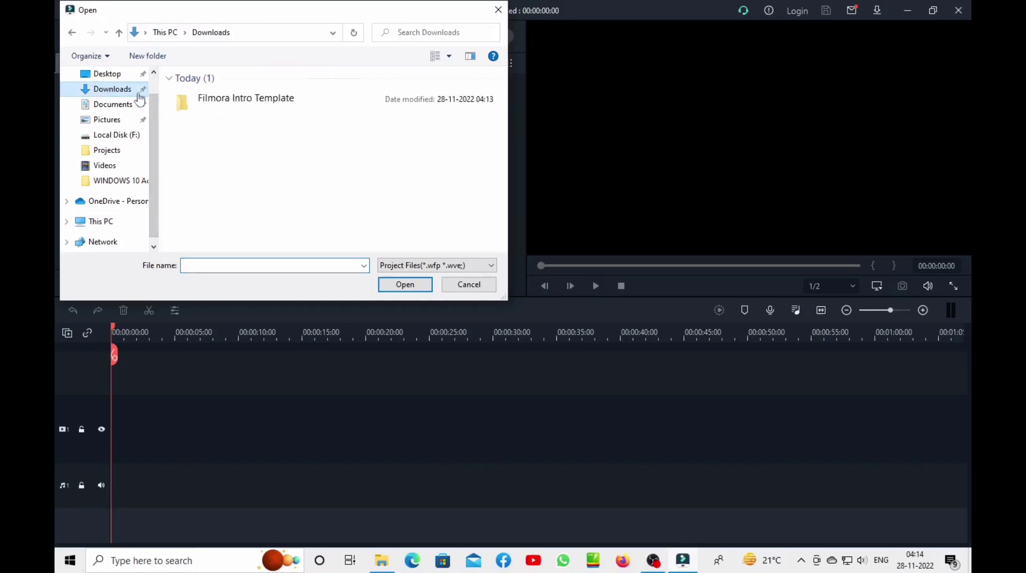
{"action": "double_click", "coordinate": [254, 108]}
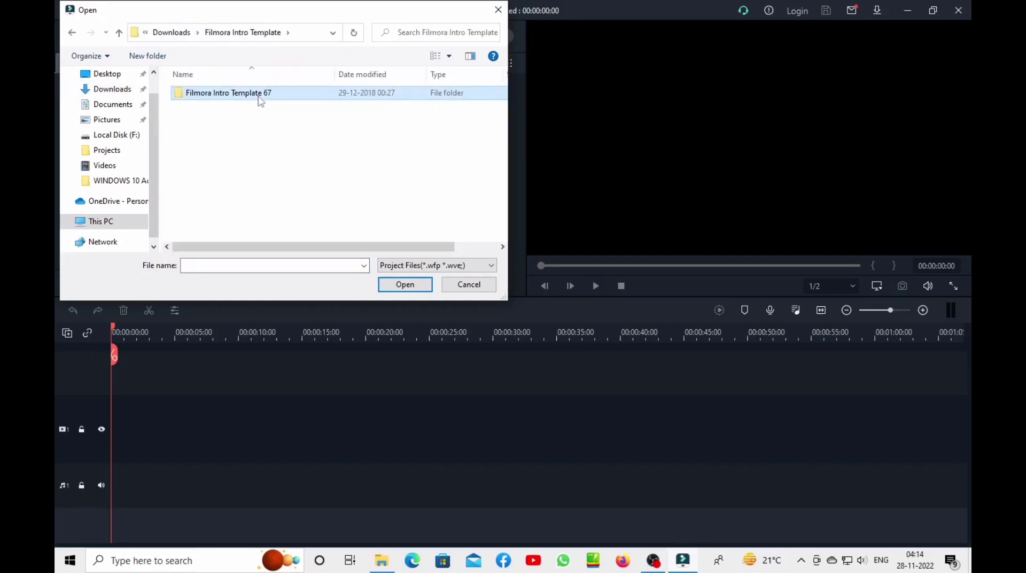
{"action": "double_click", "coordinate": [259, 99]}
{"action": "left_click", "coordinate": [259, 99]}
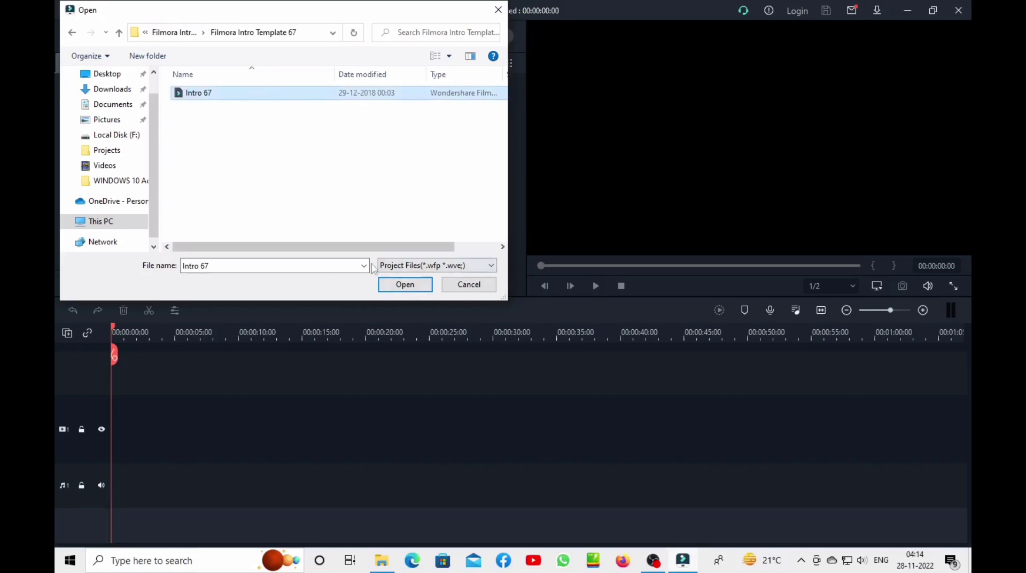
{"action": "left_click", "coordinate": [400, 289]}
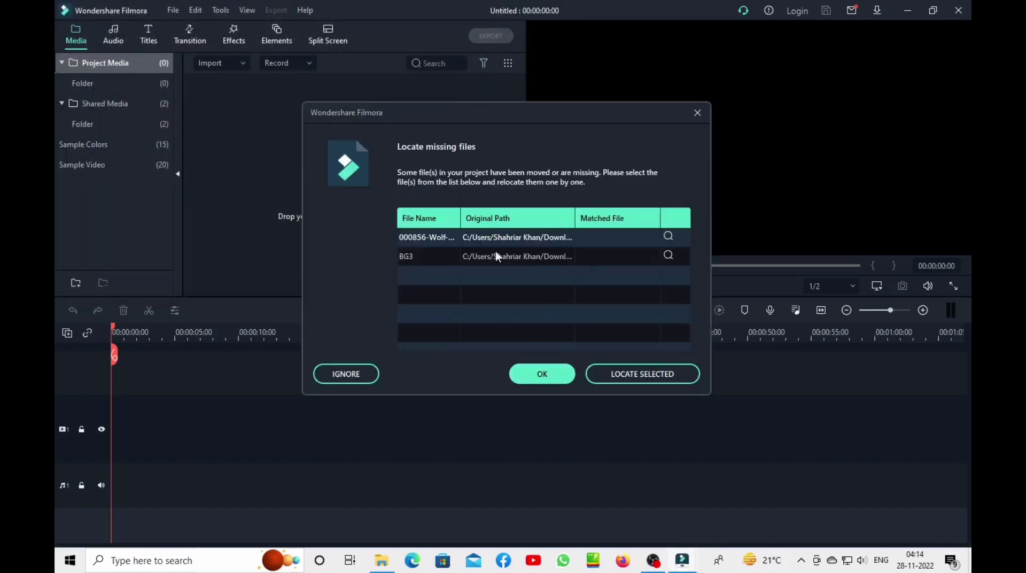
- Relocate the missing 000856-Wolf-head-logo-maker-03 image to the Filmora Intro Template 67 folder in Downloads and accept the matched files
{"action": "left_click", "coordinate": [650, 373]}
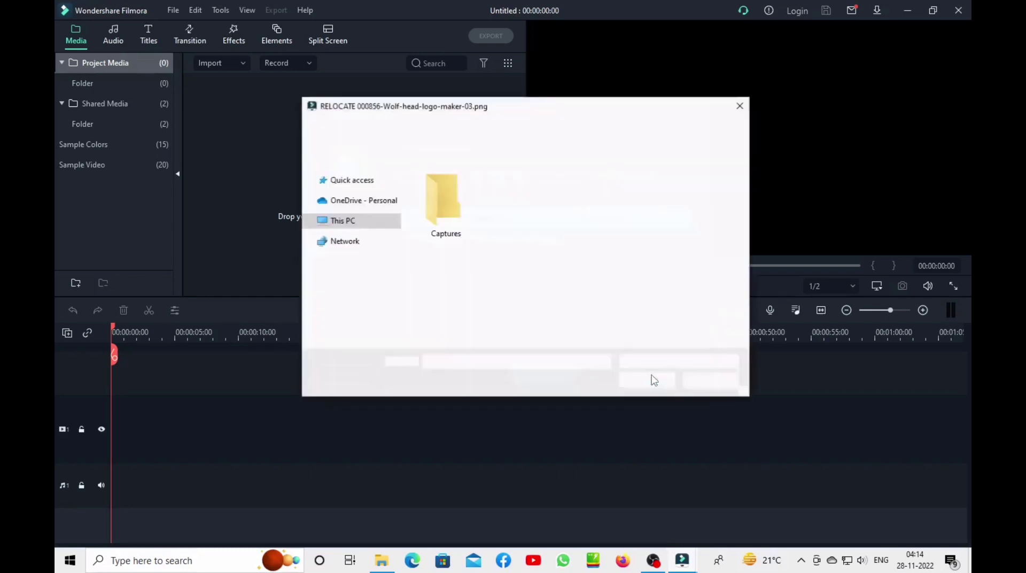
{"action": "left_click", "coordinate": [365, 186]}
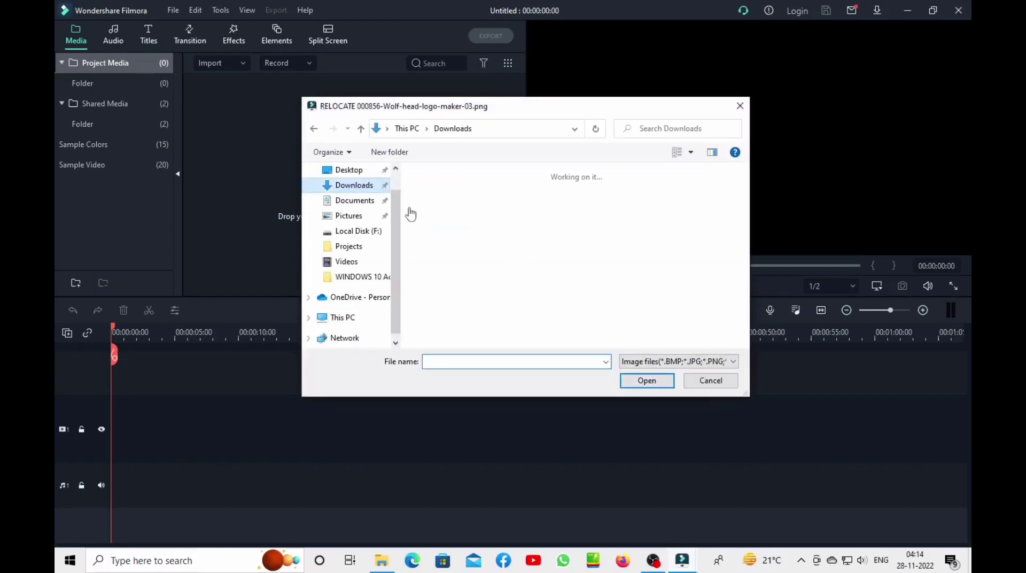
{"action": "double_click", "coordinate": [466, 195]}
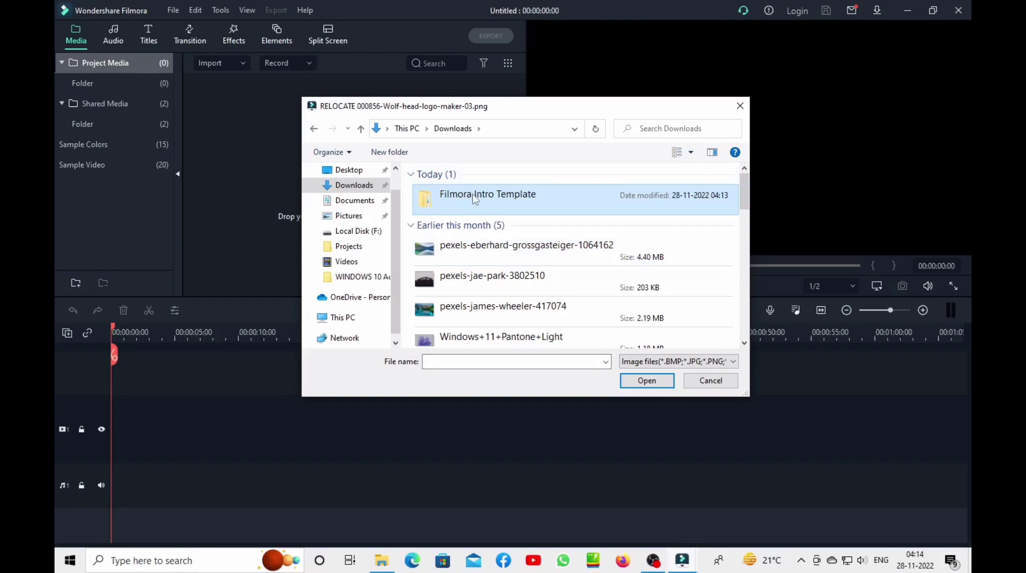
{"action": "double_click", "coordinate": [475, 196]}
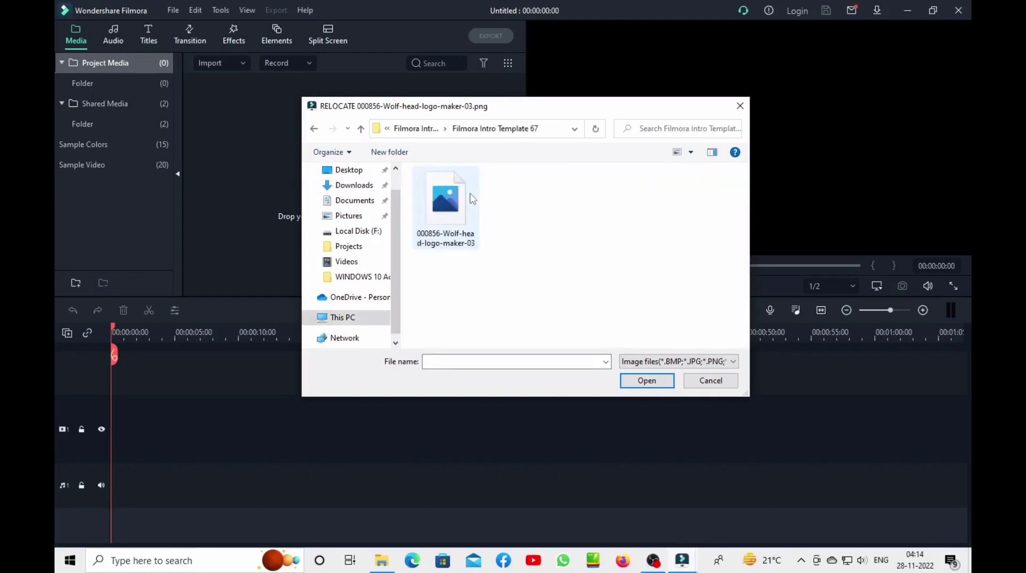
{"action": "left_click", "coordinate": [471, 203]}
{"action": "left_click", "coordinate": [646, 387]}
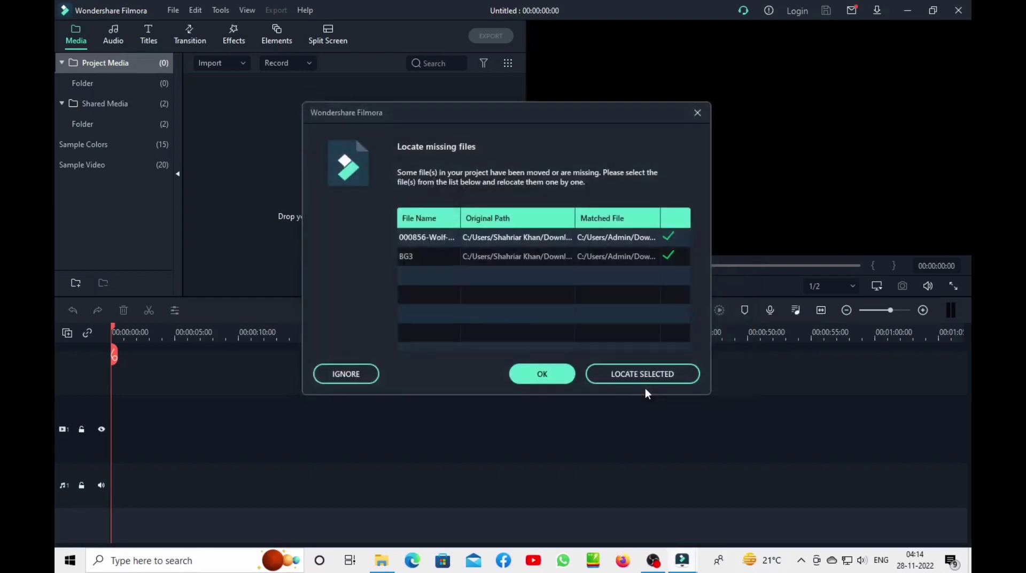
{"action": "left_click", "coordinate": [542, 374]}
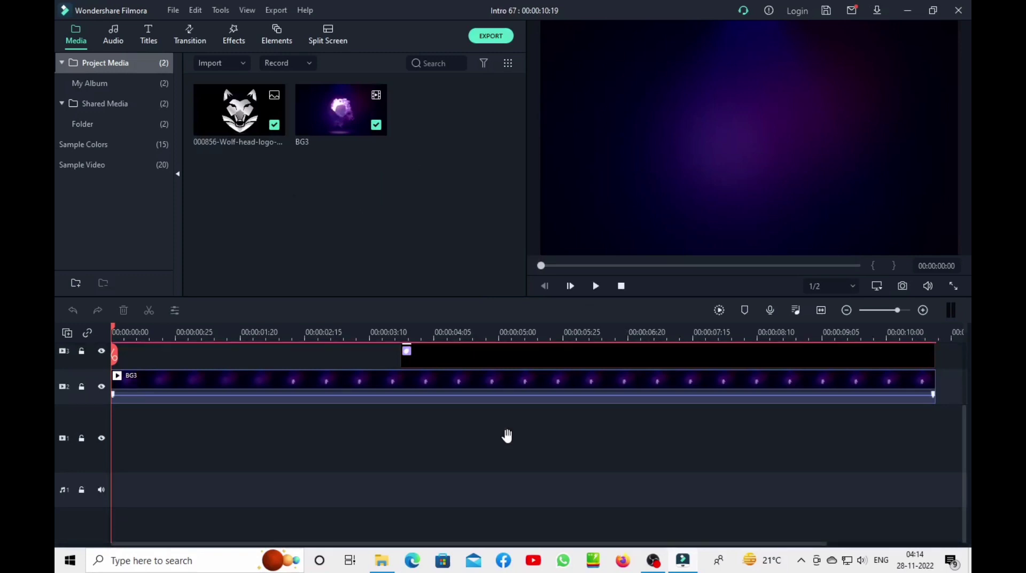
- Bring all template tracks into view and play the intro until the logo and title have appeared
{"action": "left_click_drag", "start_coordinate": [454, 418], "coordinate": [472, 449]}
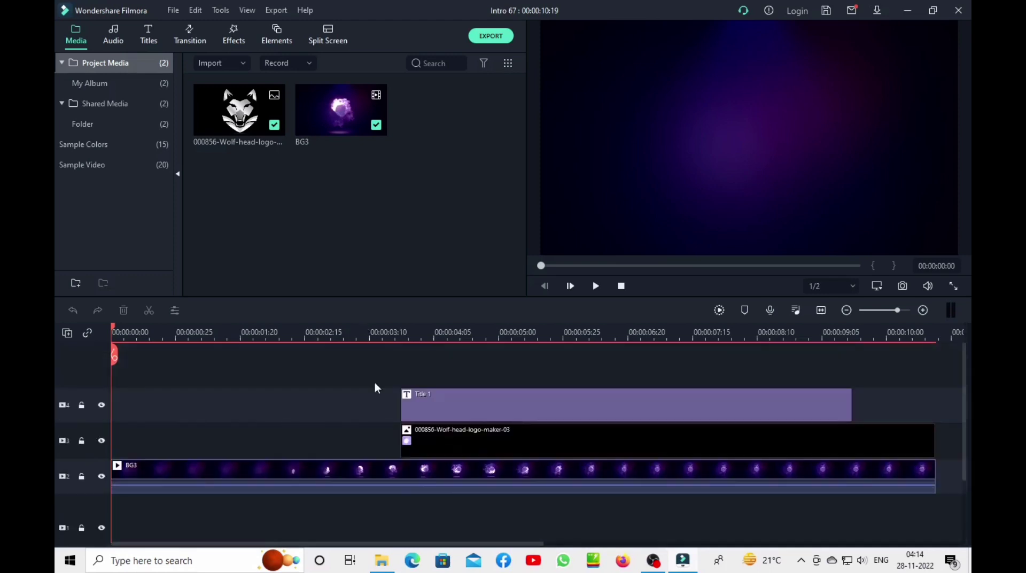
{"action": "left_click", "coordinate": [490, 433]}
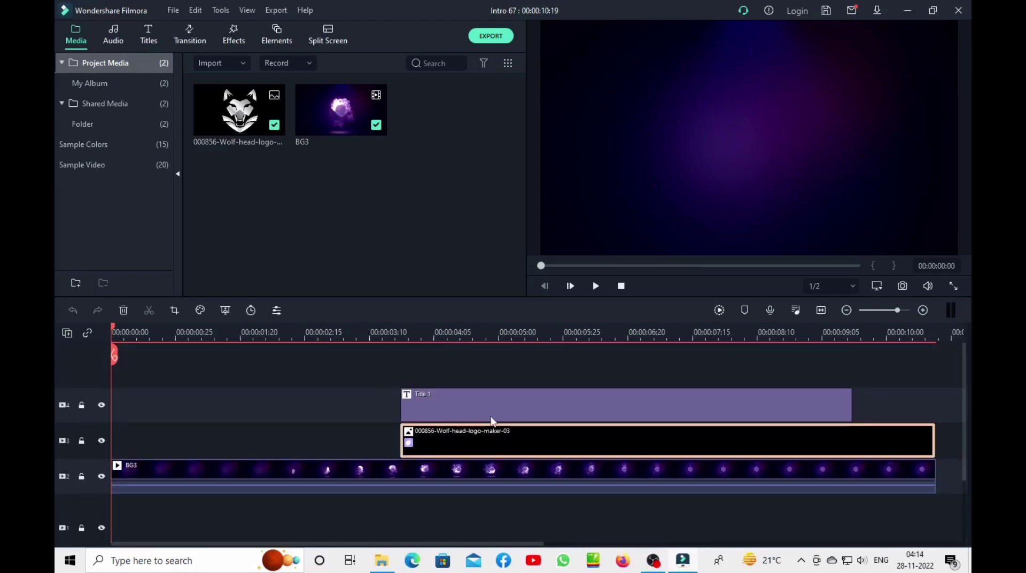
{"action": "left_click", "coordinate": [596, 287]}
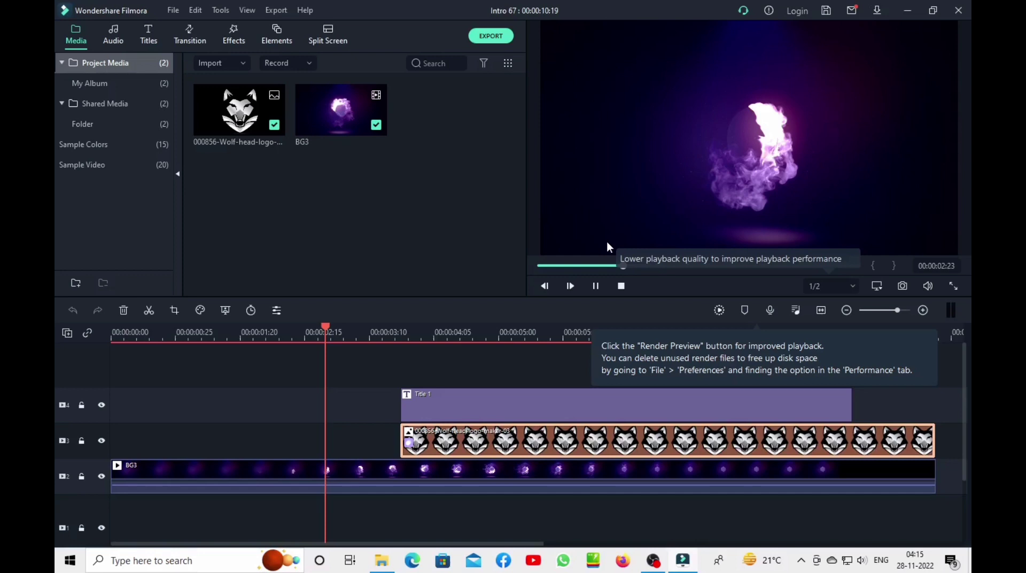
{"action": "left_click", "coordinate": [597, 286]}
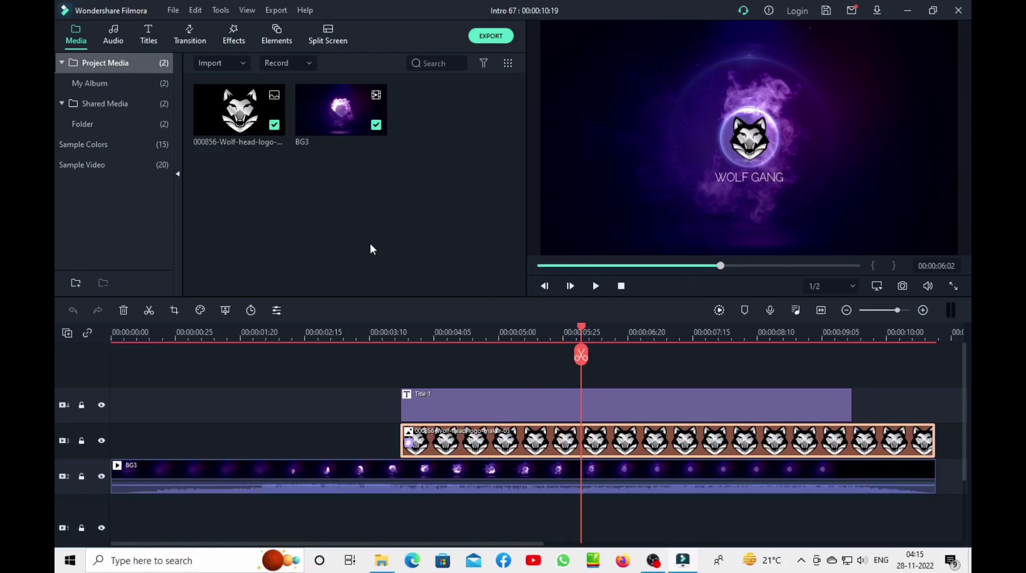
- Replace the text of the Title 1 clip with "YOUR NAME"
{"action": "double_click", "coordinate": [554, 396]}
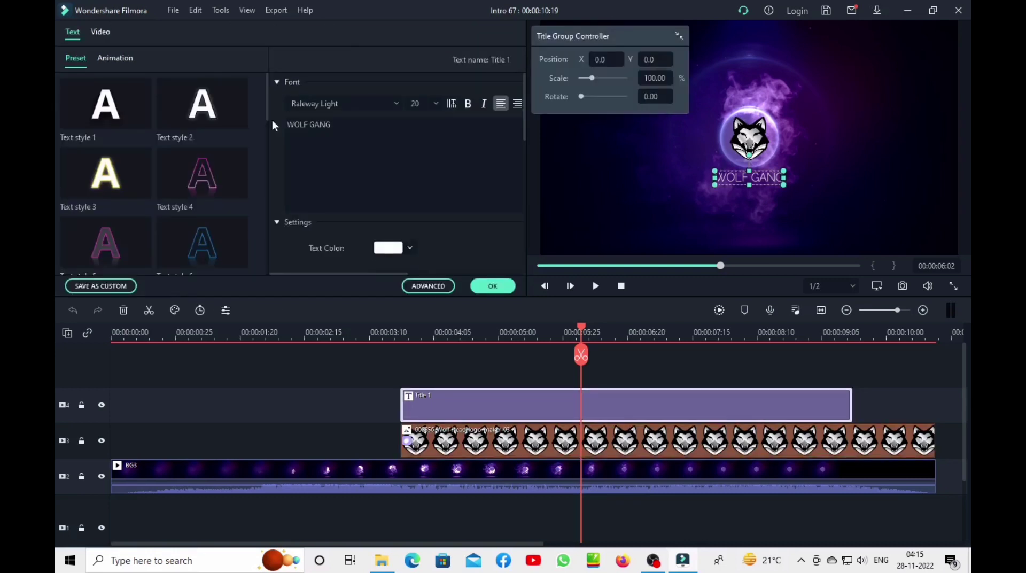
{"action": "left_click_drag", "start_coordinate": [333, 124], "coordinate": [303, 124]}
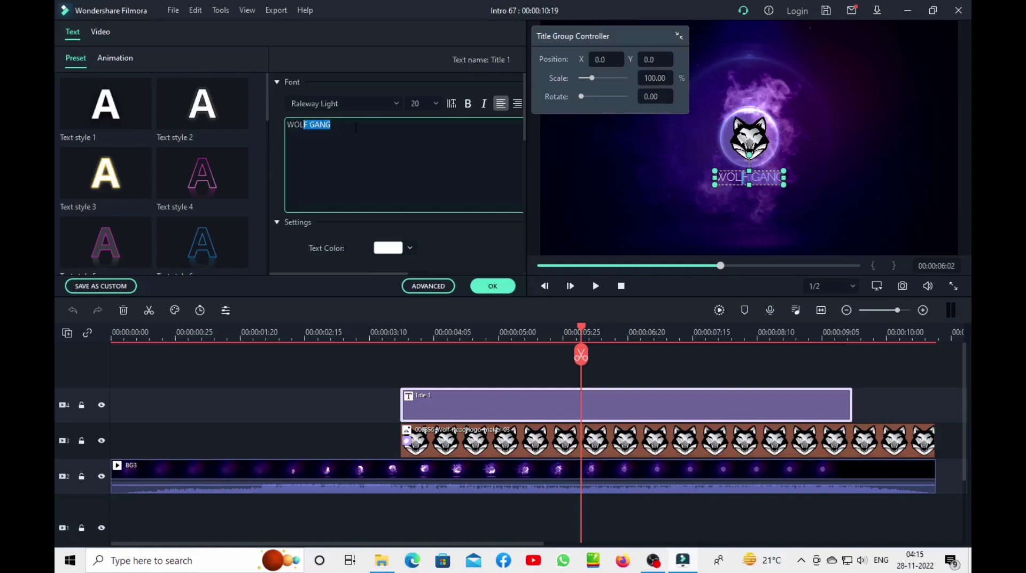
{"action": "key", "text": "BackSpace"}
{"action": "key", "text": "BackSpace"}
{"action": "key", "text": "BackSpace"}
{"action": "key", "text": "BackSpace"}
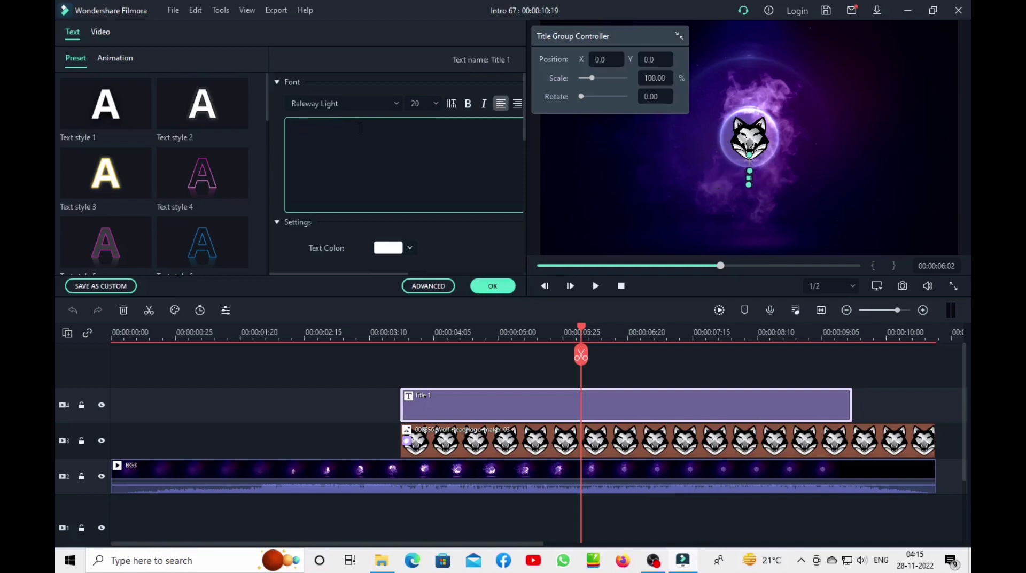
{"action": "type", "text": "YOUR NAME"}
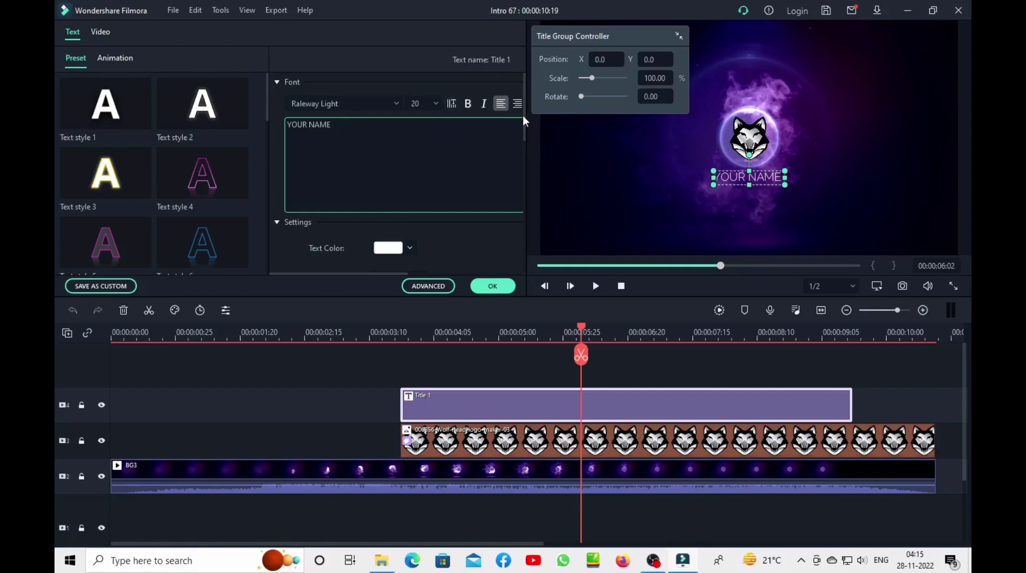
- Set the title's font to Ultra and apply the title edits
{"action": "left_click", "coordinate": [397, 104]}
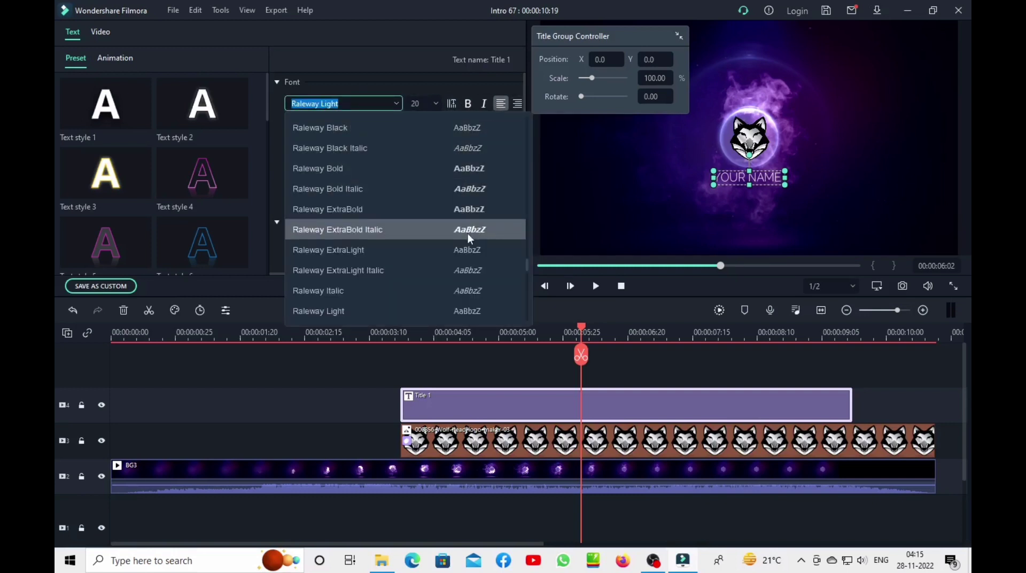
{"action": "scroll", "coordinate": [467, 233], "scroll_direction": "down", "scroll_amount": 5}
{"action": "scroll", "coordinate": [467, 210], "scroll_direction": "down", "scroll_amount": 10}
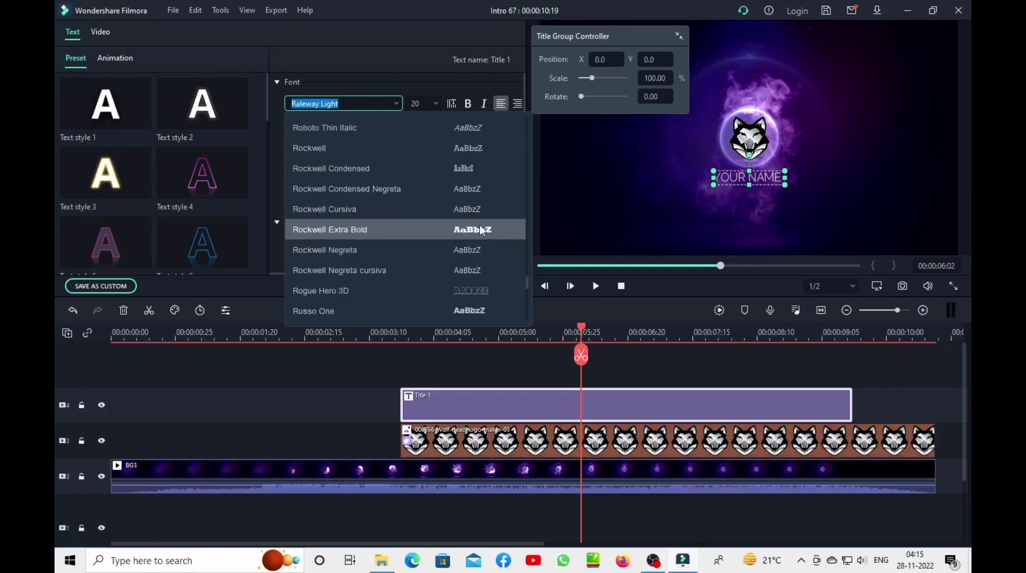
{"action": "scroll", "coordinate": [481, 230], "scroll_direction": "down", "scroll_amount": 2}
{"action": "scroll", "coordinate": [481, 230], "scroll_direction": "up", "scroll_amount": 2}
{"action": "scroll", "coordinate": [480, 229], "scroll_direction": "down", "scroll_amount": 12}
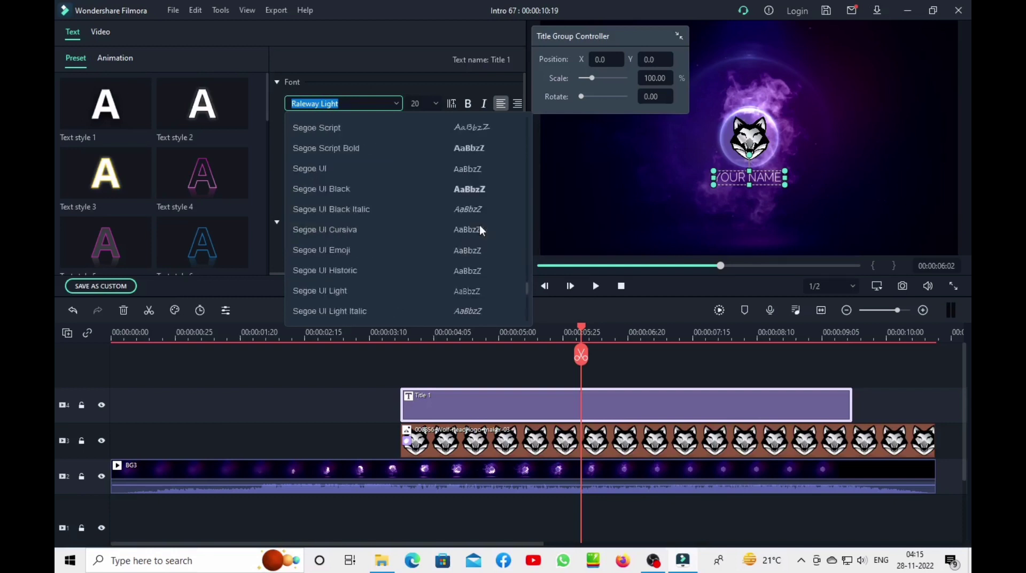
{"action": "scroll", "coordinate": [480, 229], "scroll_direction": "down", "scroll_amount": 15}
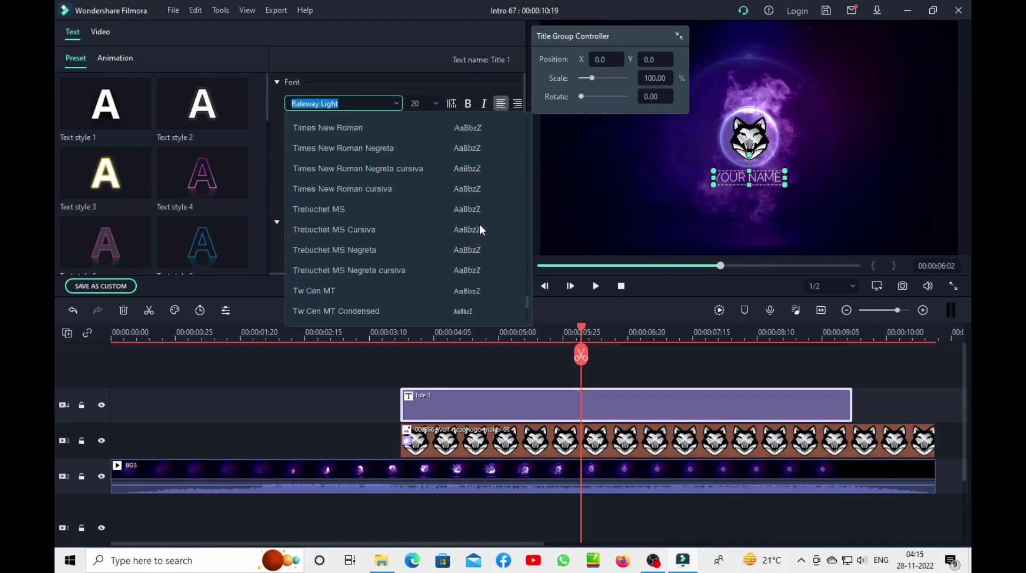
{"action": "scroll", "coordinate": [480, 224], "scroll_direction": "down", "scroll_amount": 3}
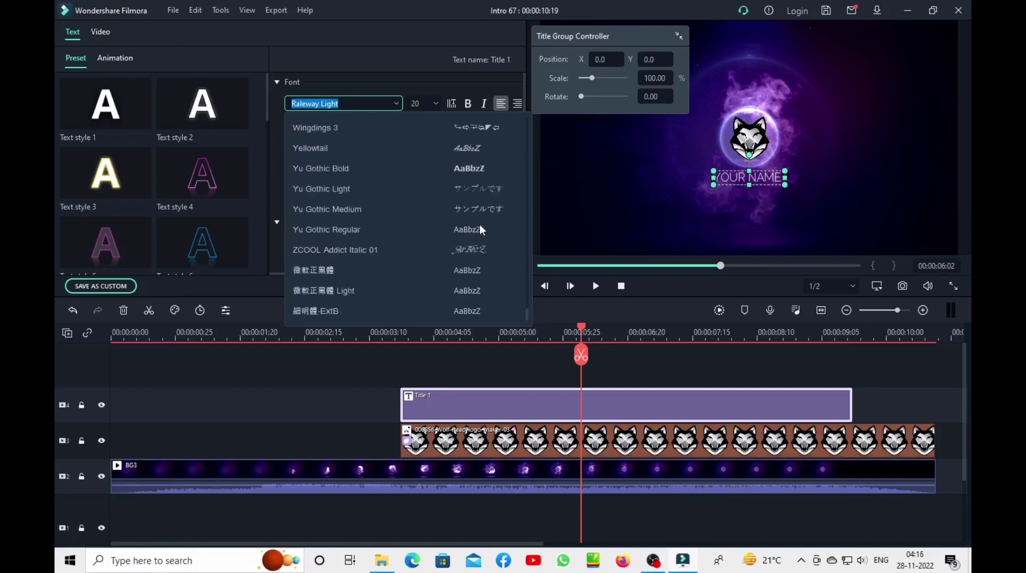
{"action": "scroll", "coordinate": [470, 219], "scroll_direction": "up", "scroll_amount": 10}
{"action": "scroll", "coordinate": [477, 214], "scroll_direction": "up", "scroll_amount": 2}
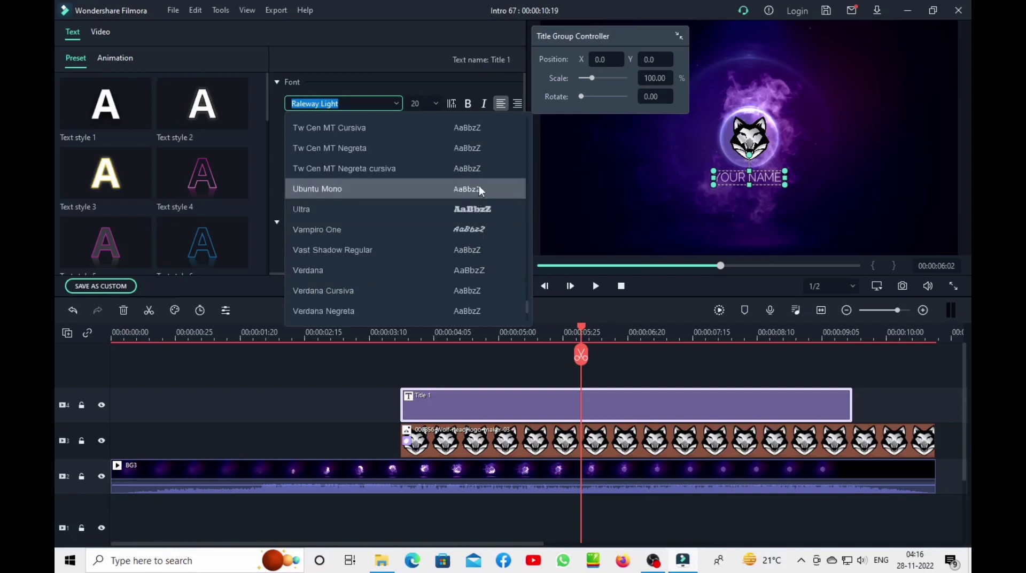
{"action": "left_click", "coordinate": [489, 208]}
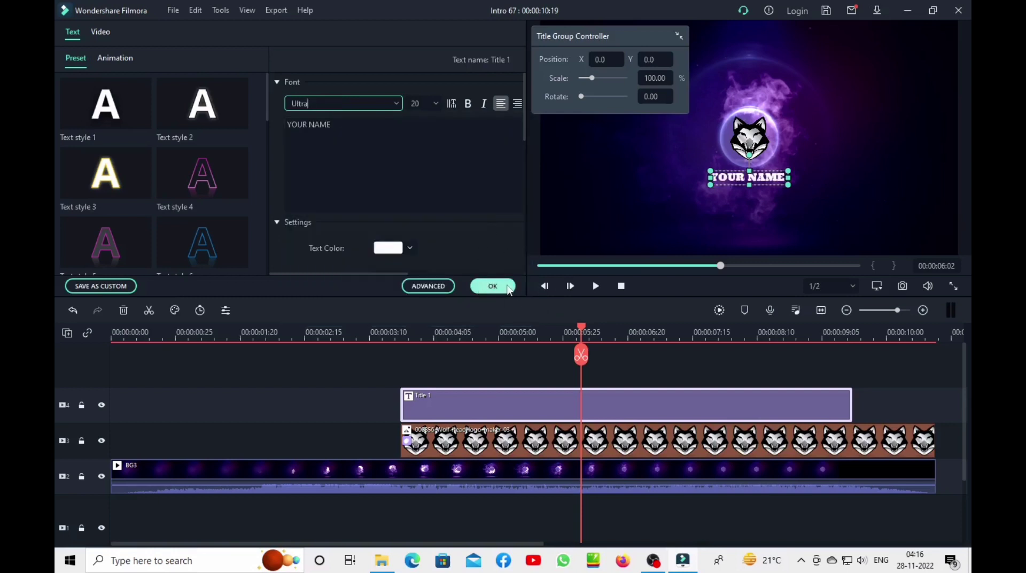
{"action": "left_click", "coordinate": [502, 286]}
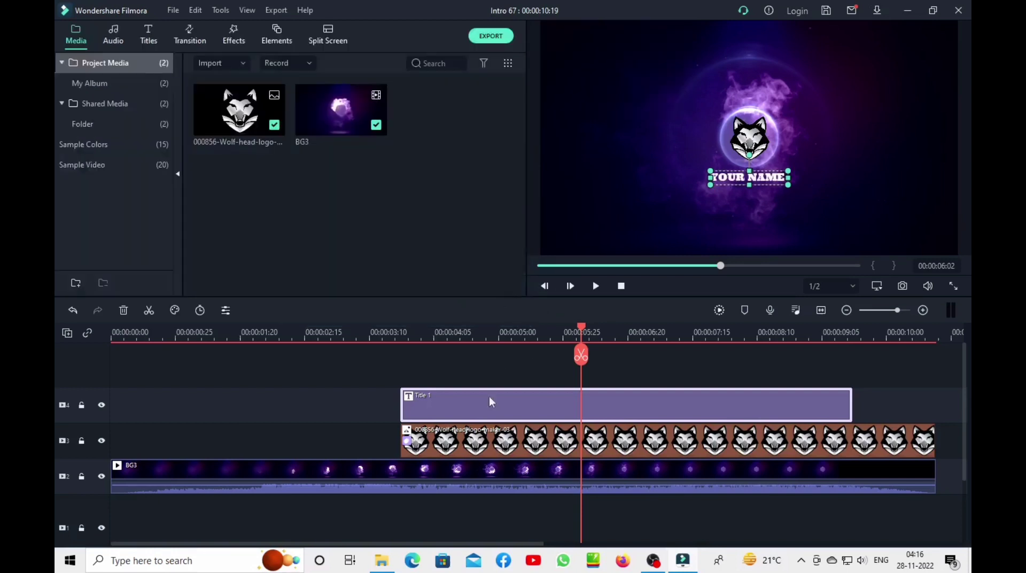
- Play the opening of the intro from the start of the timeline, then pause it
{"action": "left_click_drag", "start_coordinate": [583, 354], "coordinate": [113, 352]}
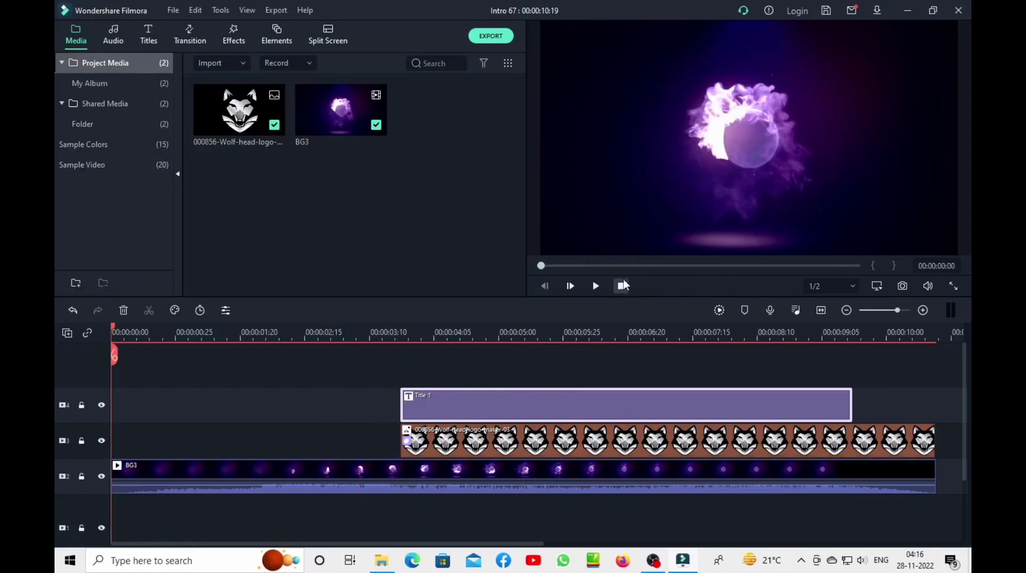
{"action": "key", "text": "space"}
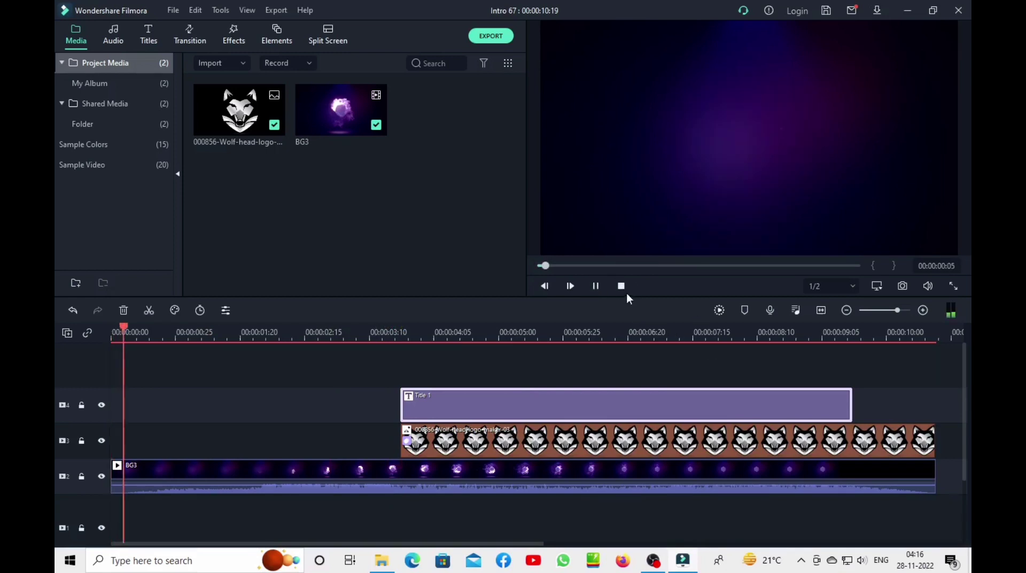
{"action": "left_click", "coordinate": [597, 288]}
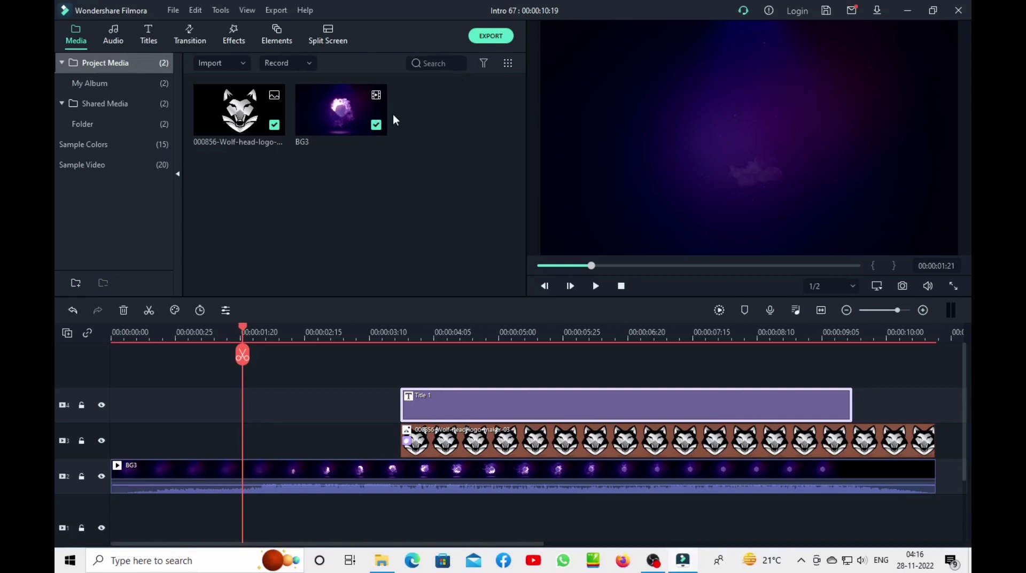
- Import the hello image from the Documents folder and place it on the track above Title 1, aligned with the title's start
{"action": "left_click", "coordinate": [241, 62]}
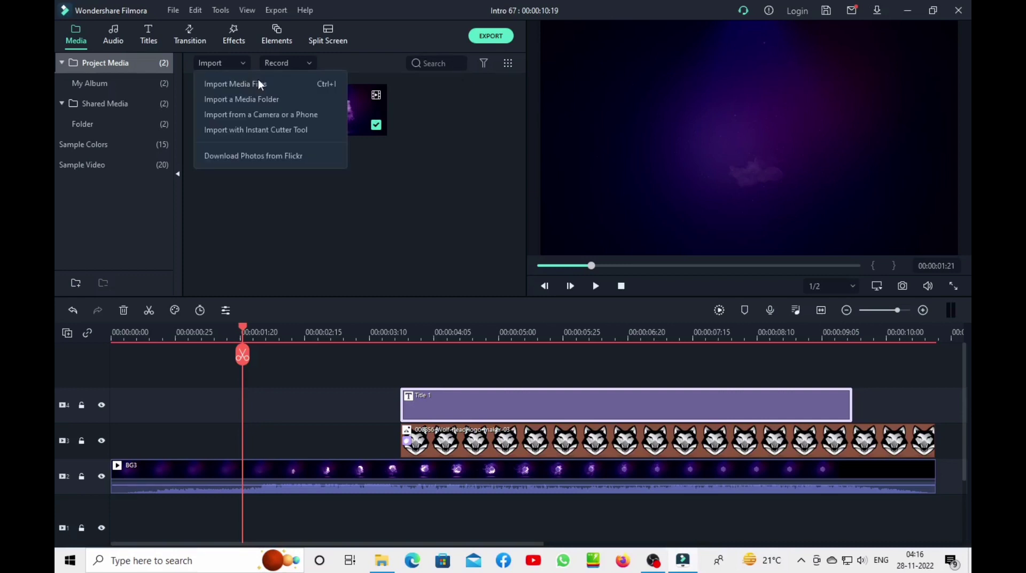
{"action": "left_click", "coordinate": [258, 79]}
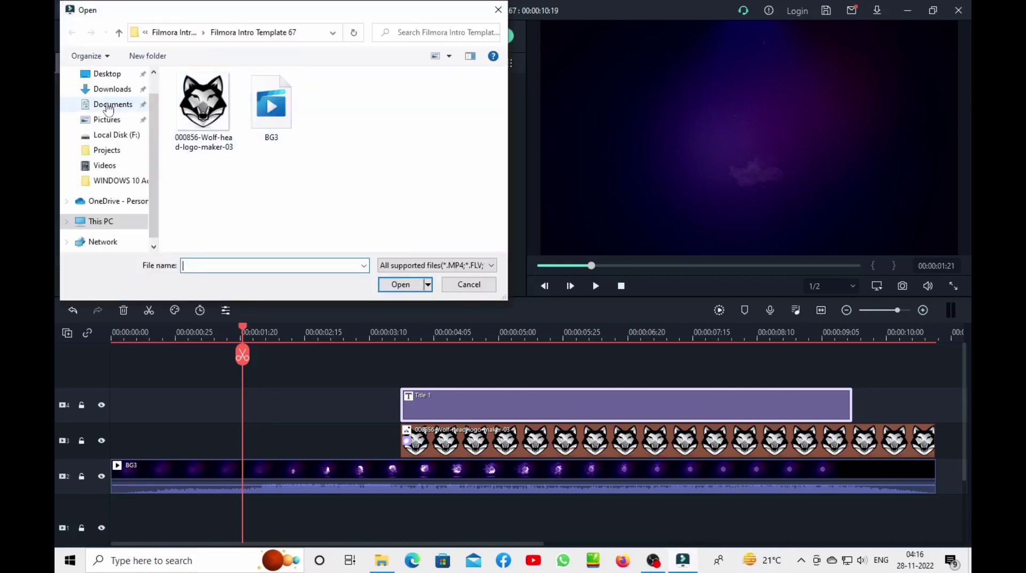
{"action": "left_click", "coordinate": [112, 92]}
{"action": "left_click", "coordinate": [111, 104]}
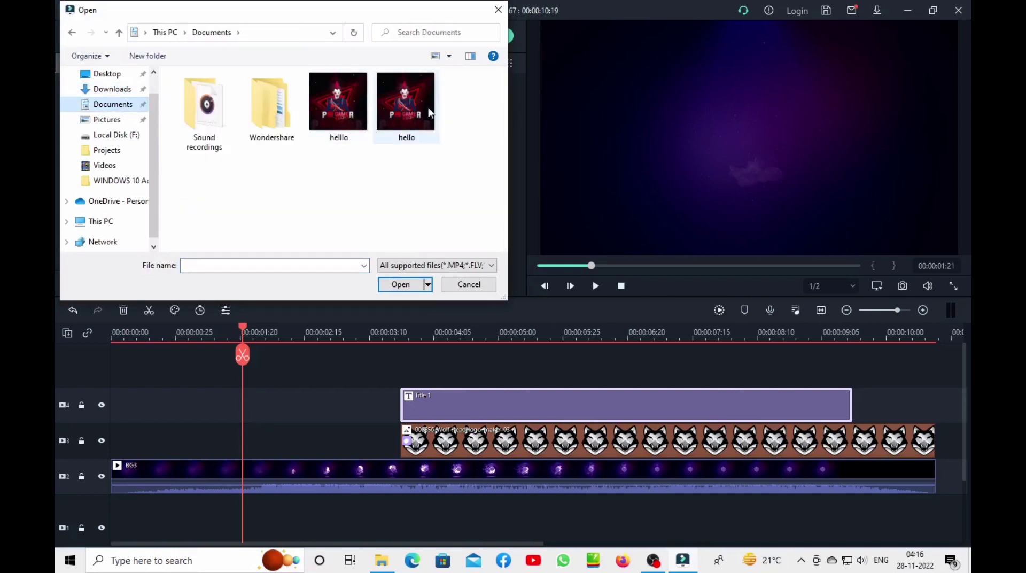
{"action": "left_click", "coordinate": [405, 116]}
{"action": "left_click", "coordinate": [400, 285]}
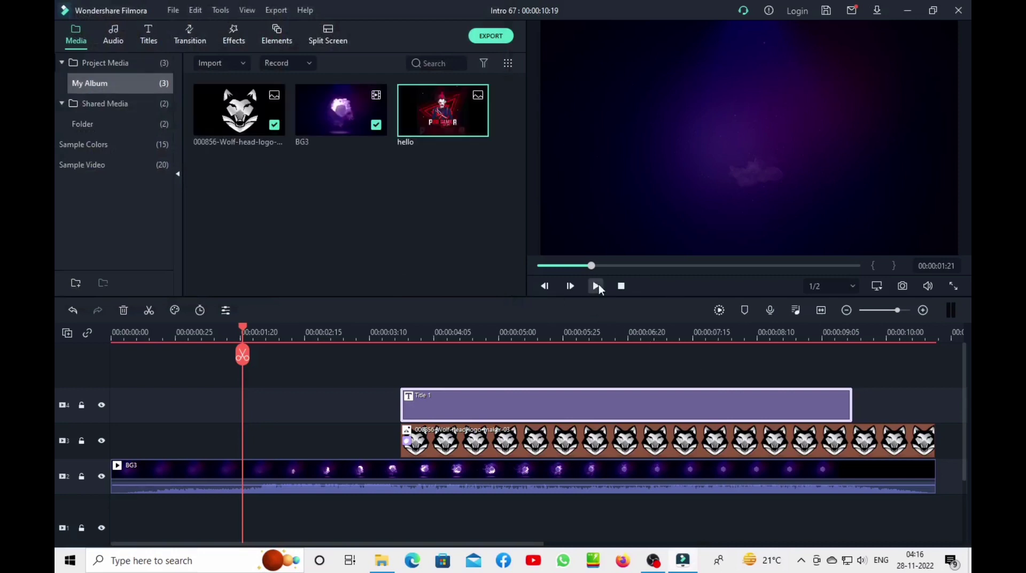
{"action": "left_click", "coordinate": [479, 125]}
{"action": "left_click_drag", "start_coordinate": [465, 508], "coordinate": [632, 404]}
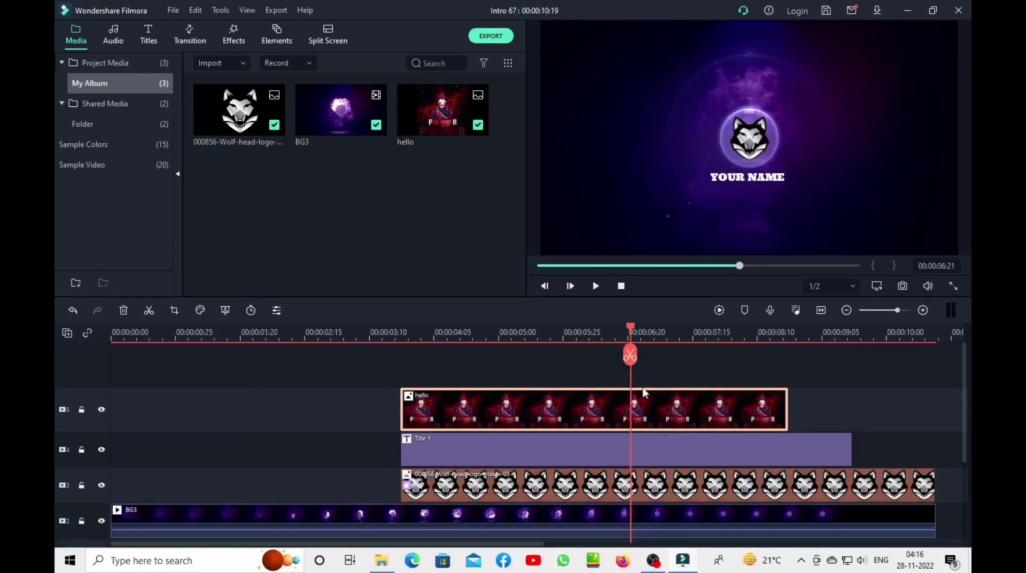
- Copy the effect of the wolf-head logo clip and paste it onto the hello image clip
{"action": "left_click", "coordinate": [689, 485]}
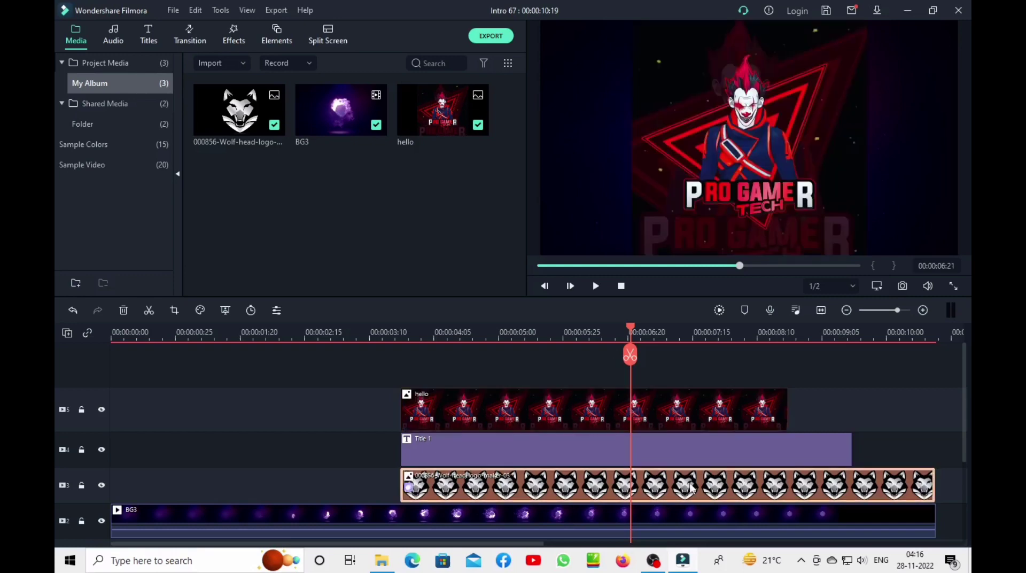
{"action": "right_click", "coordinate": [644, 478]}
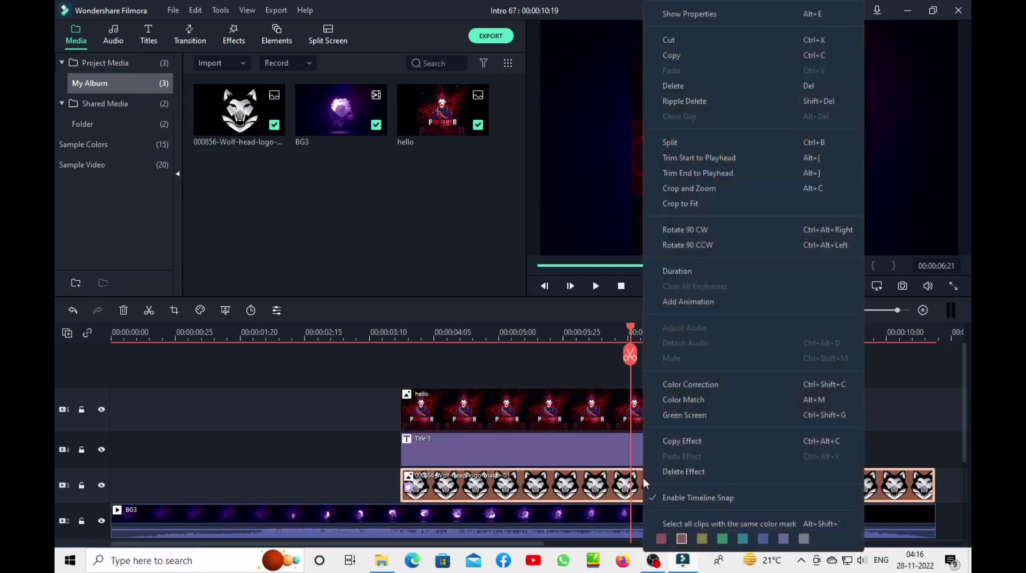
{"action": "left_click", "coordinate": [683, 439]}
{"action": "right_click", "coordinate": [603, 402]}
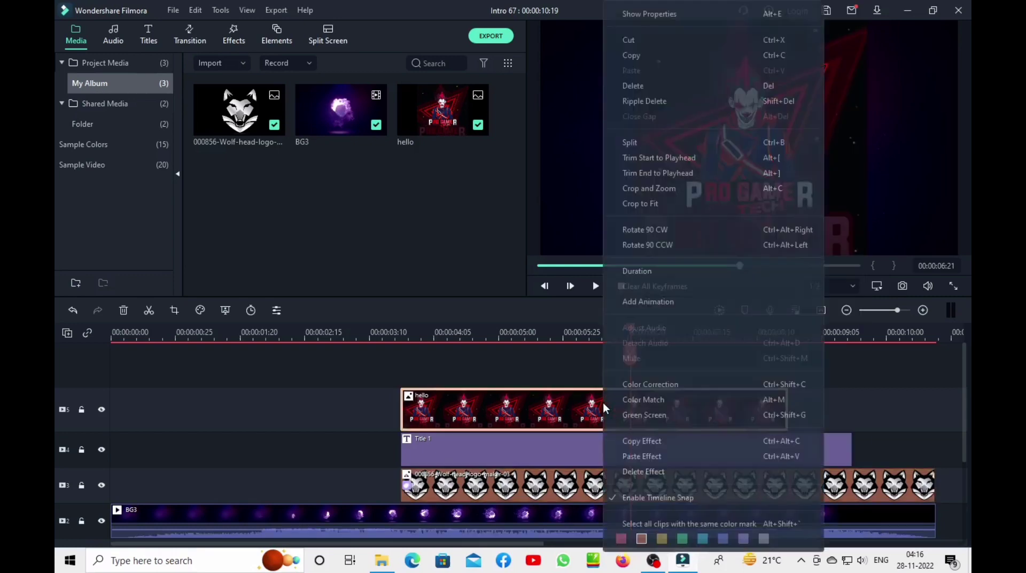
{"action": "left_click", "coordinate": [654, 455]}
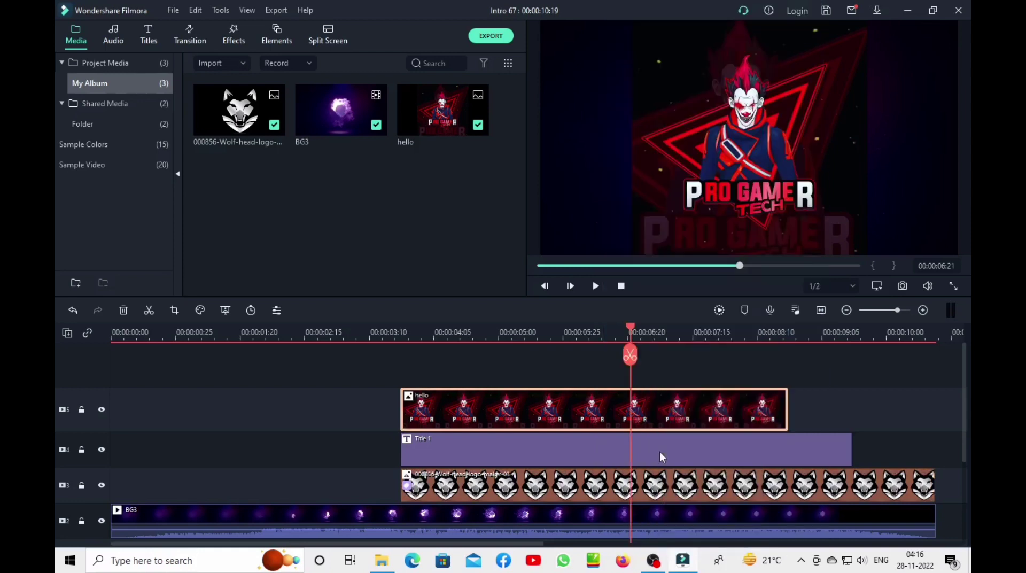
- Delete the wolf-head logo clip from the timeline and play the intro until the new logo and title have appeared
{"action": "left_click", "coordinate": [651, 484]}
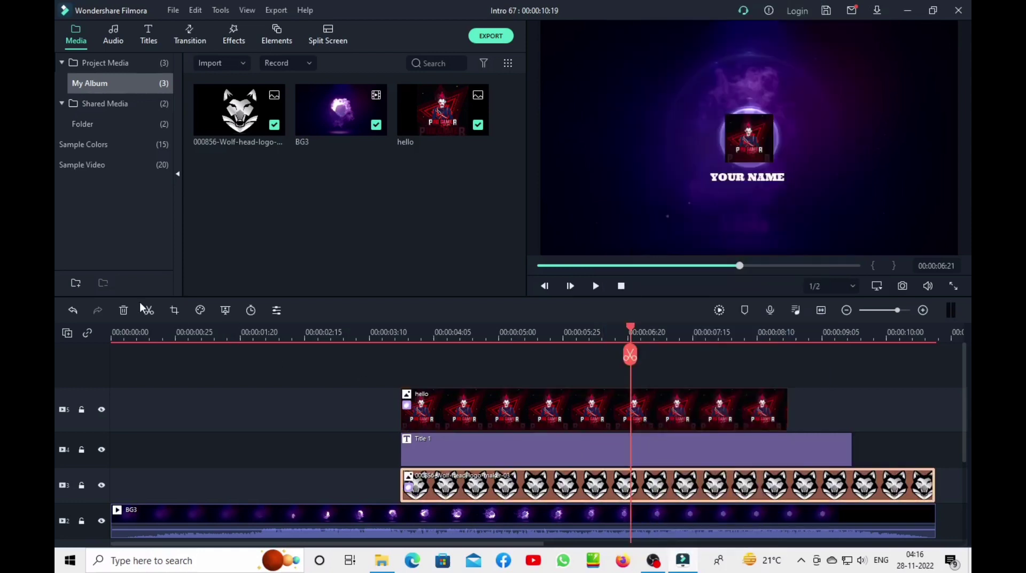
{"action": "left_click", "coordinate": [123, 310]}
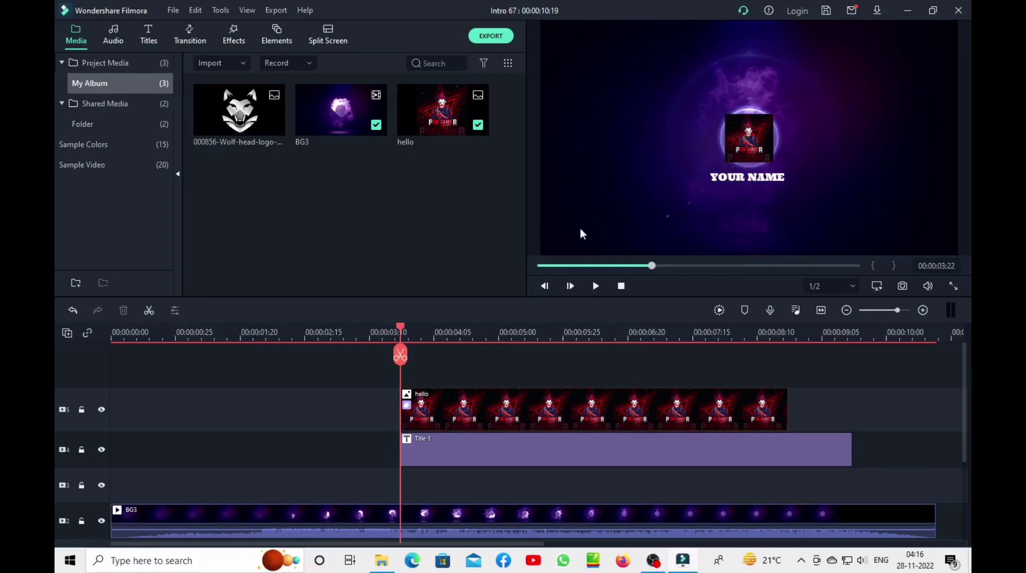
{"action": "left_click", "coordinate": [596, 286]}
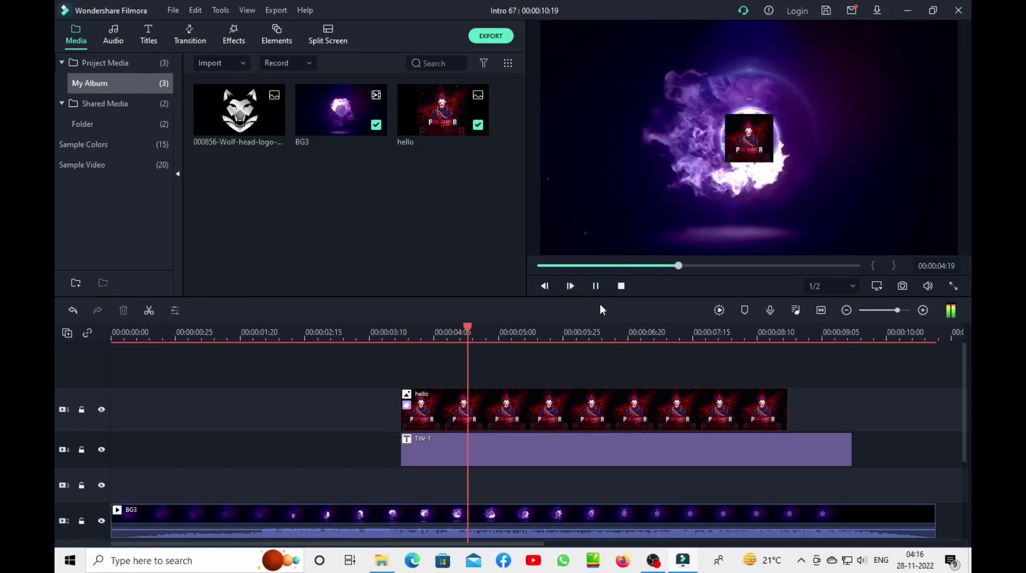
{"action": "key", "text": "space"}
- Open the hello clip's image settings and slightly adjust the logo's size within the glowing ring in the preview
{"action": "left_click", "coordinate": [588, 393]}
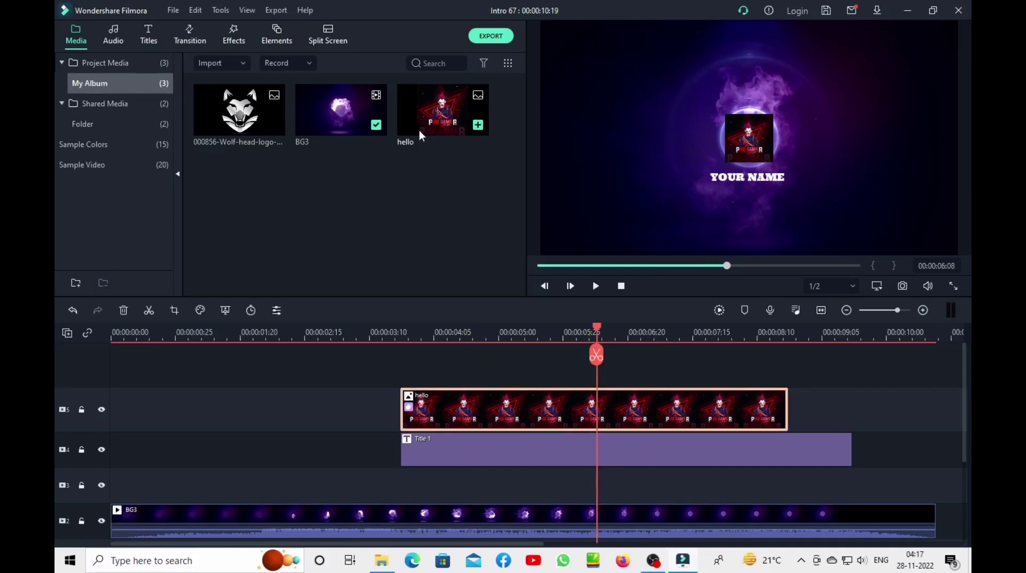
{"action": "double_click", "coordinate": [514, 398]}
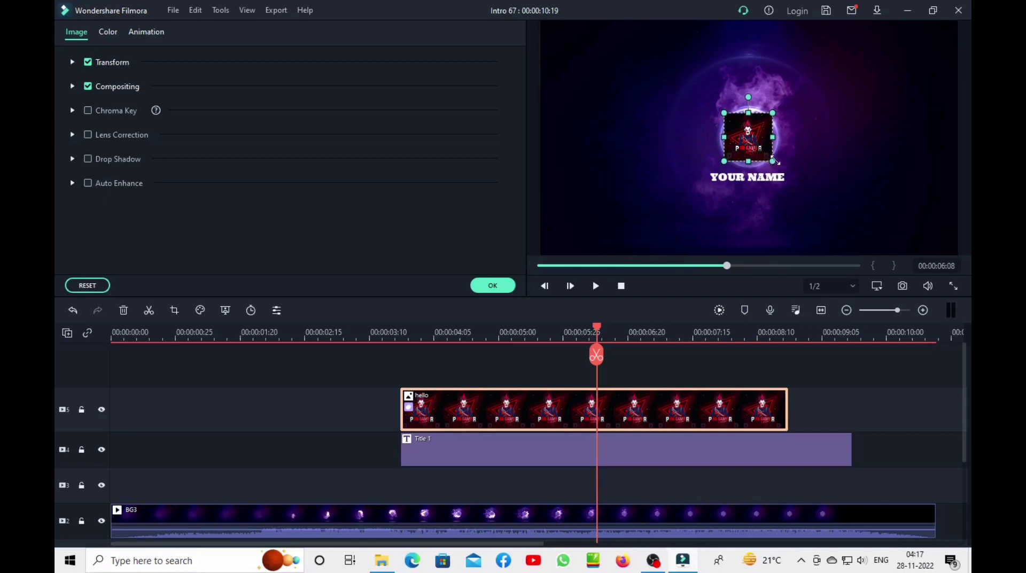
{"action": "left_click_drag", "start_coordinate": [768, 158], "coordinate": [762, 148]}
- Replay the intro from about 00:00:04:18 and pause it at about 00:00:09:01, after the logo clip has ended
{"action": "left_click_drag", "start_coordinate": [591, 364], "coordinate": [465, 355]}
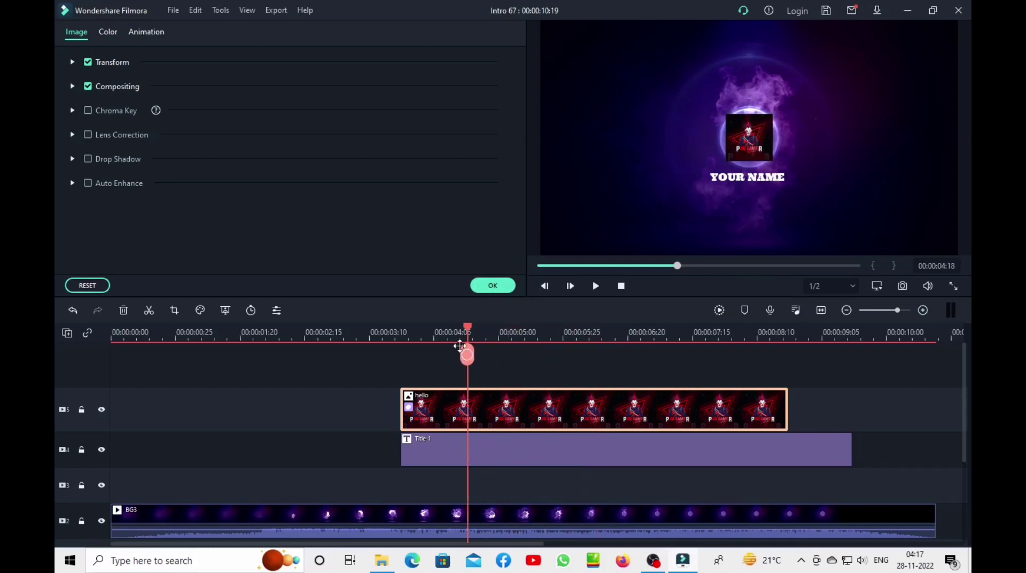
{"action": "left_click", "coordinate": [596, 286]}
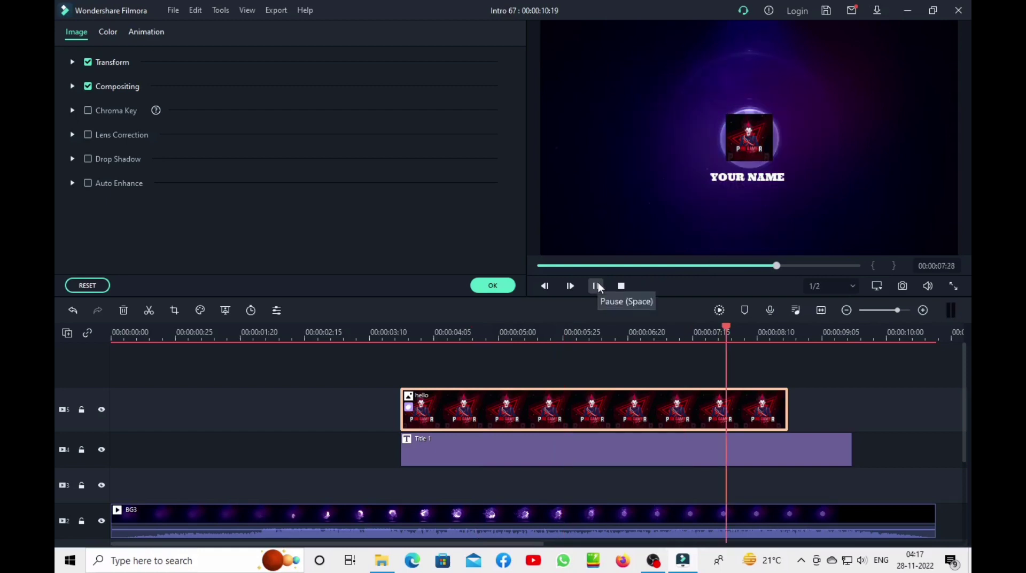
{"action": "left_click", "coordinate": [598, 283]}
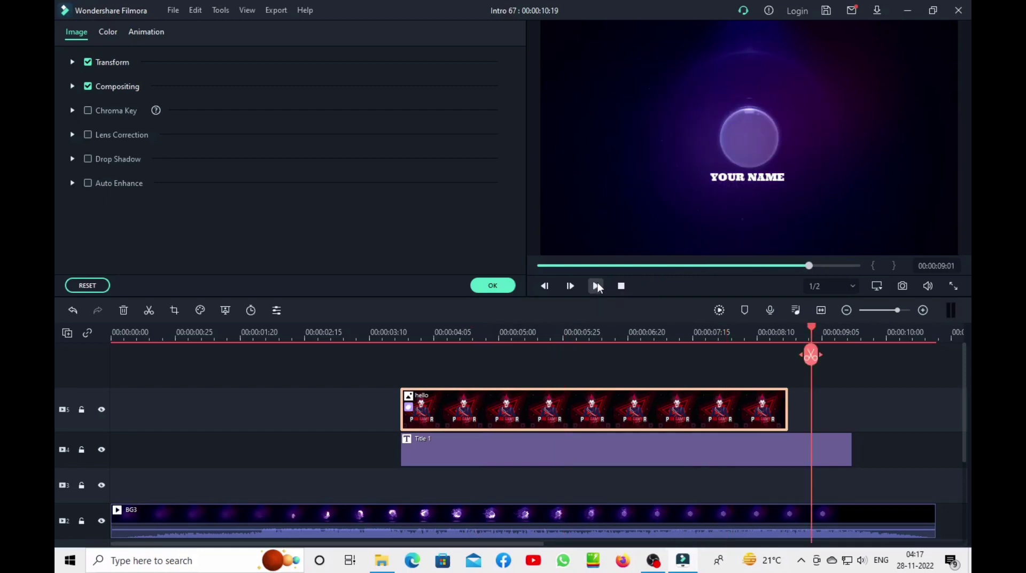
- Export the intro as My Video with the Samsung Galaxy device preset at 854x480 and 30 fps
{"action": "left_click", "coordinate": [277, 13]}
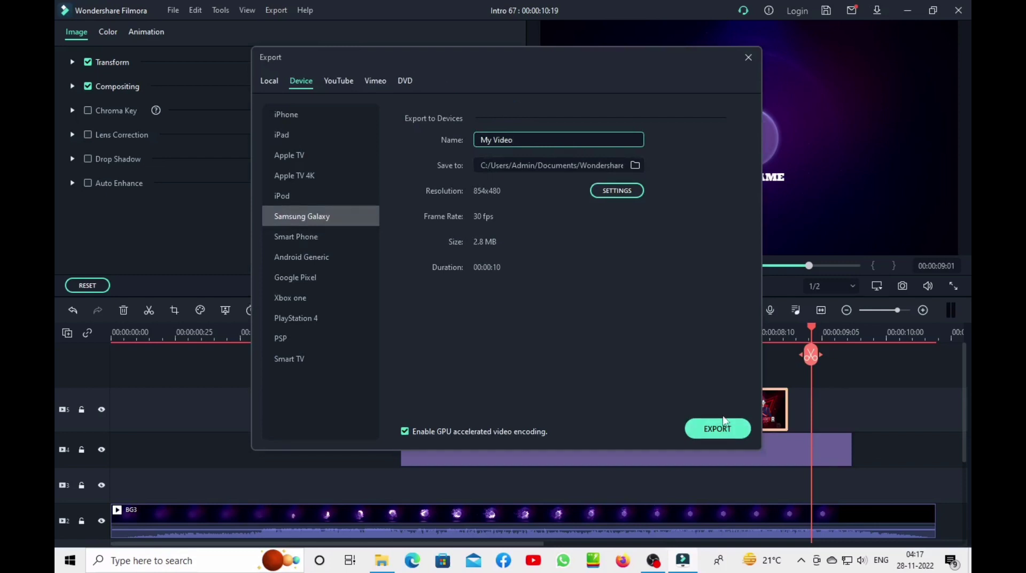
{"action": "left_click", "coordinate": [719, 430]}
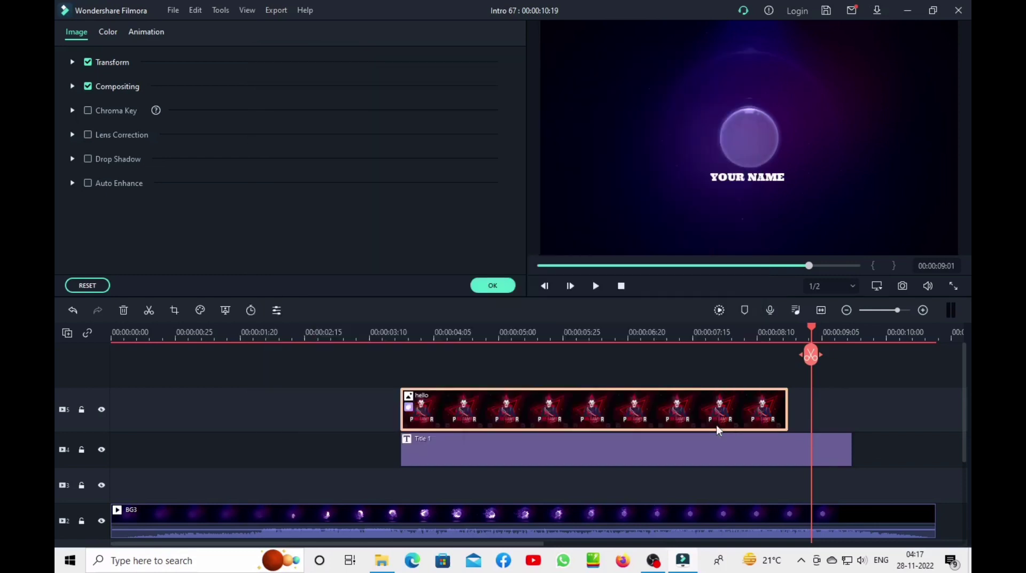